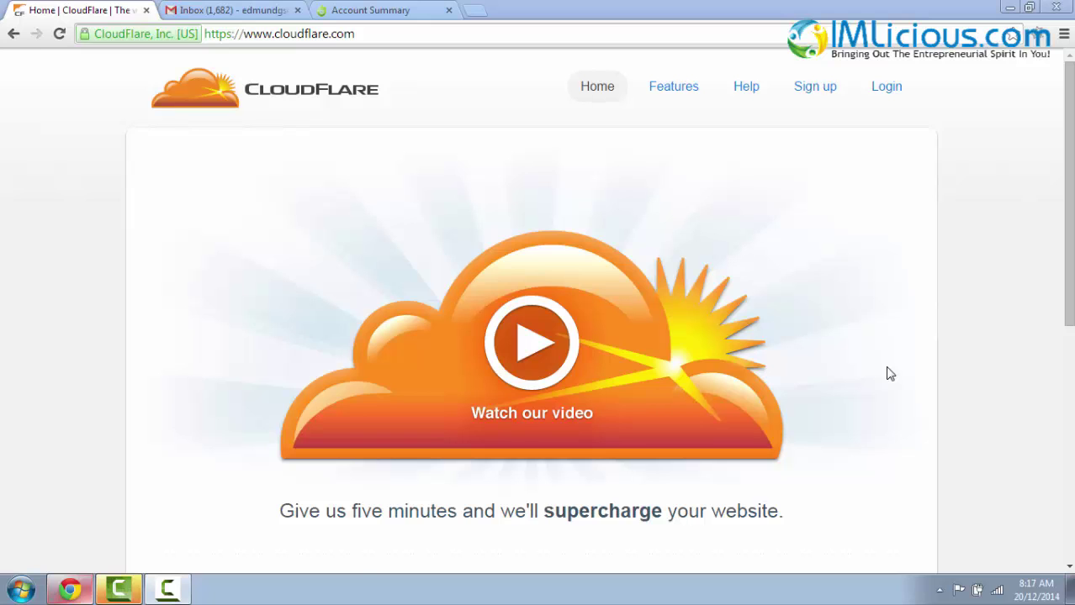
# Open the CloudFlare sign-up form and fill in the email address, its confirmation and a username.
pyautogui.click(815, 86)
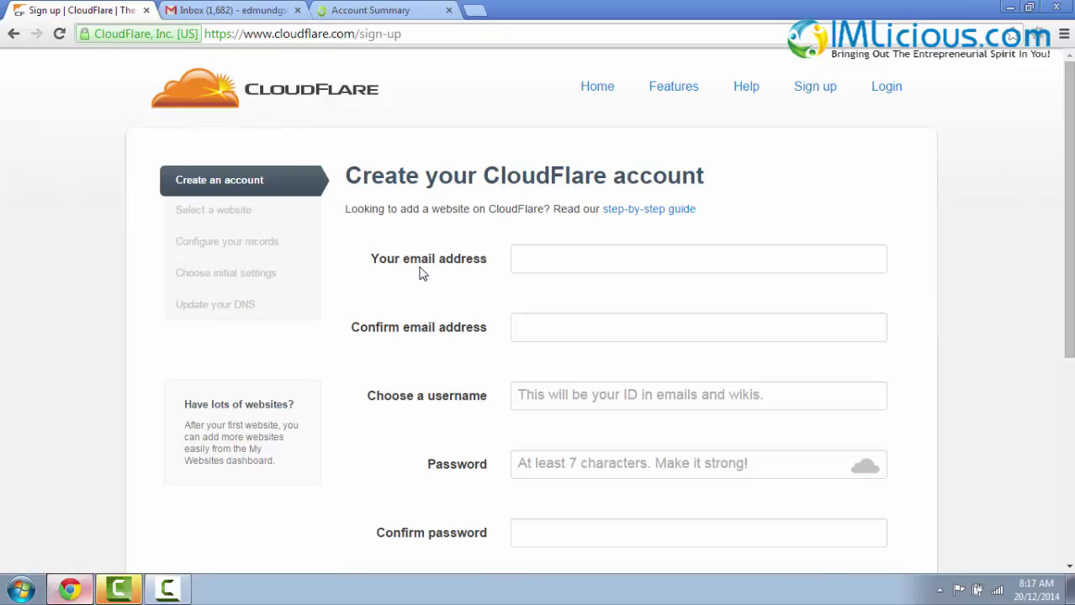
pyautogui.click(735, 259)
pyautogui.press('Down')
pyautogui.press('Return')
pyautogui.press('Tab')
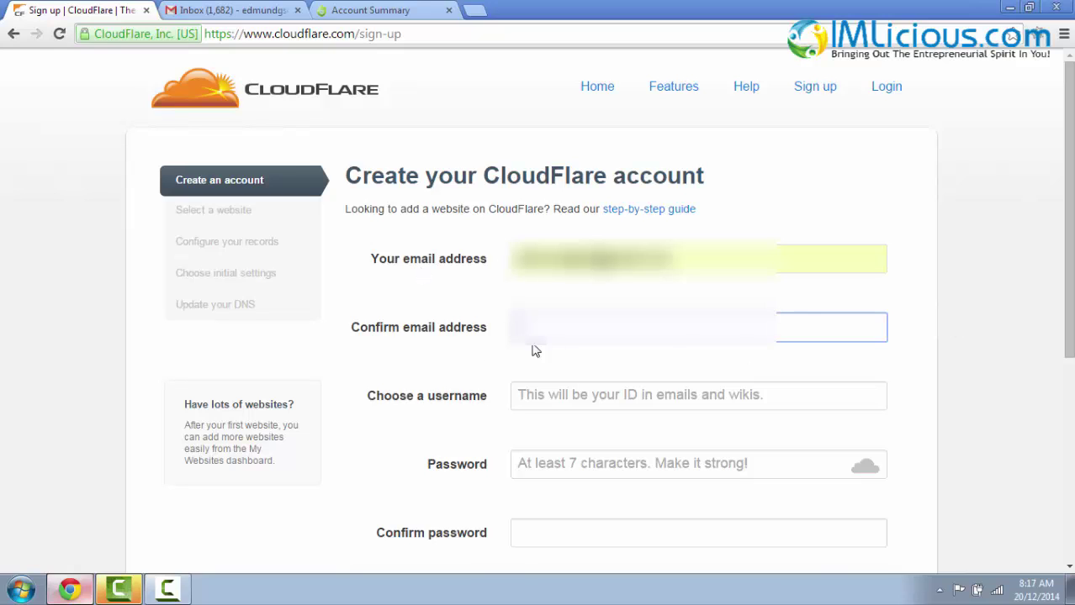
pyautogui.hotkey('ctrl', 'v')
pyautogui.scroll(-1, 624, 292)
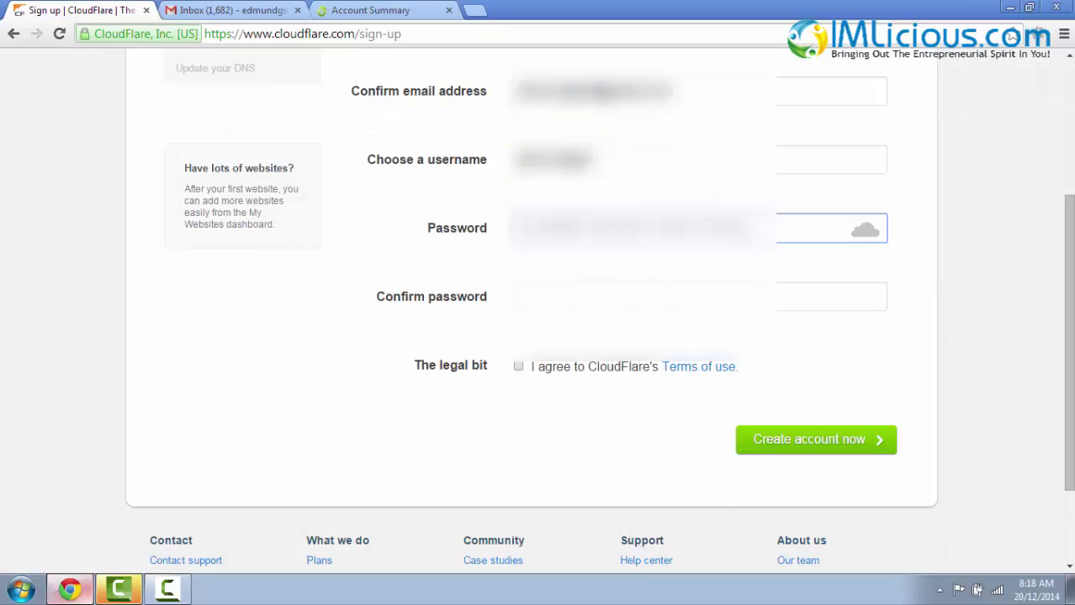
# Enter and confirm the account password, agree to the Terms of use and create the account.
pyautogui.hotkey('ctrl', 'v')
pyautogui.press('Tab')
pyautogui.hotkey('ctrl', 'v')
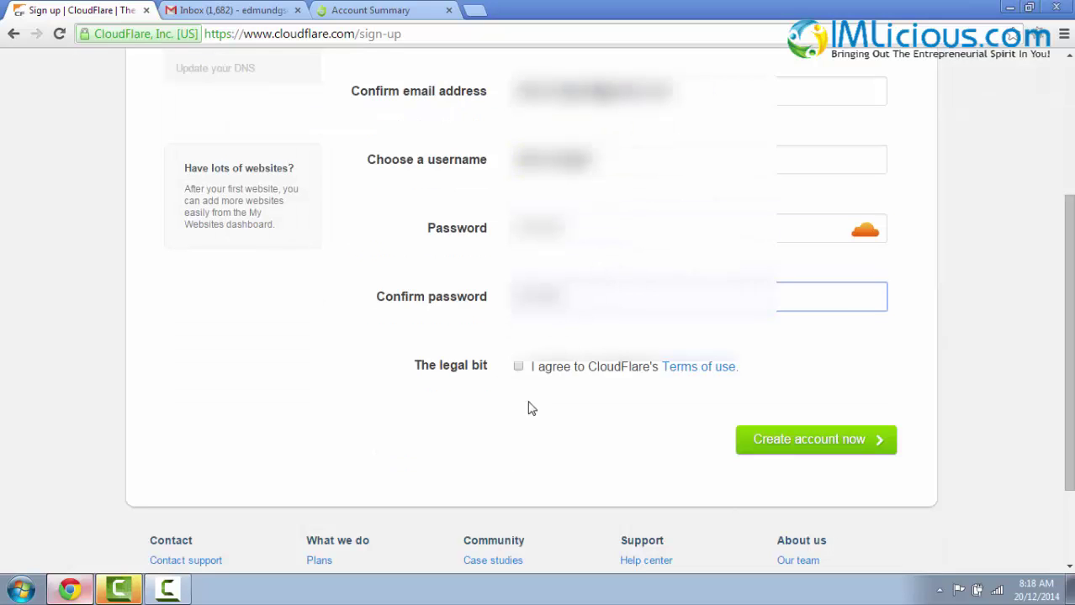
pyautogui.click(518, 368)
pyautogui.click(829, 448)
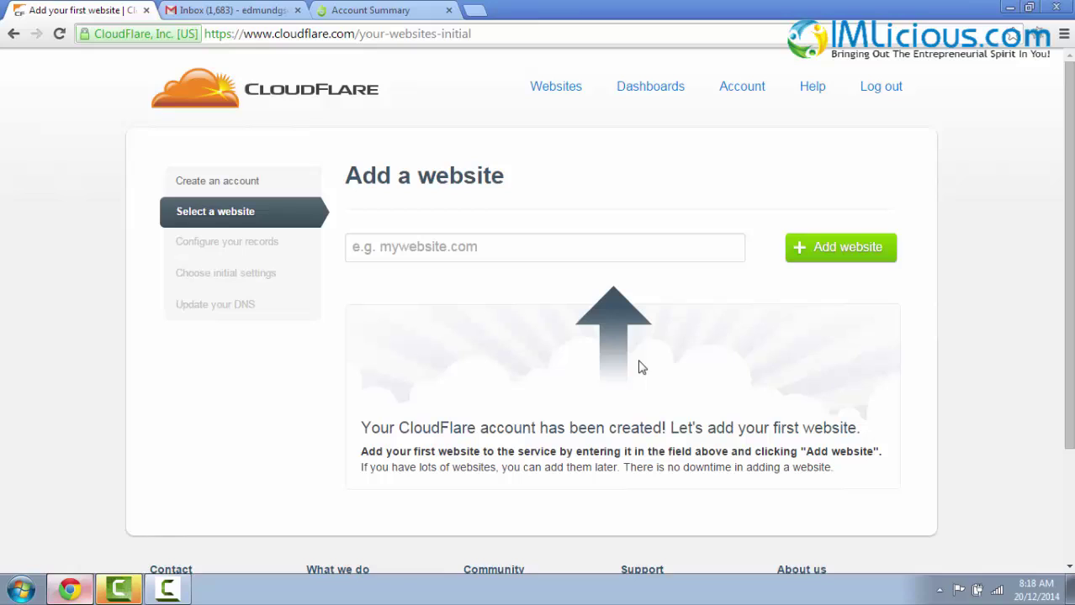
# Add the website tidehealth.com and continue once the DNS scan has finished.
pyautogui.click(382, 247)
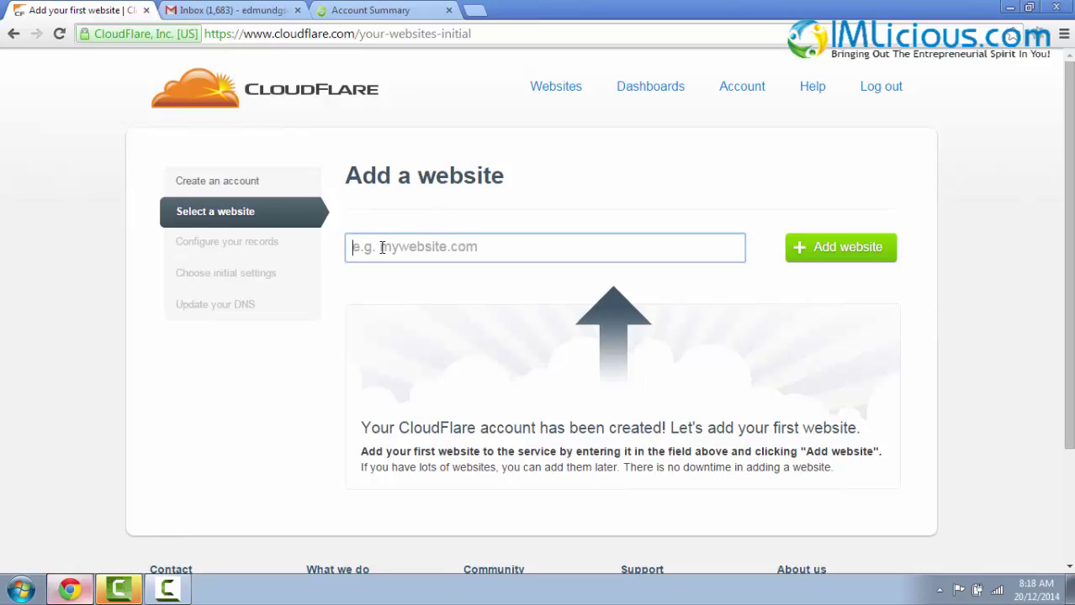
pyautogui.write('tidehealth.com')
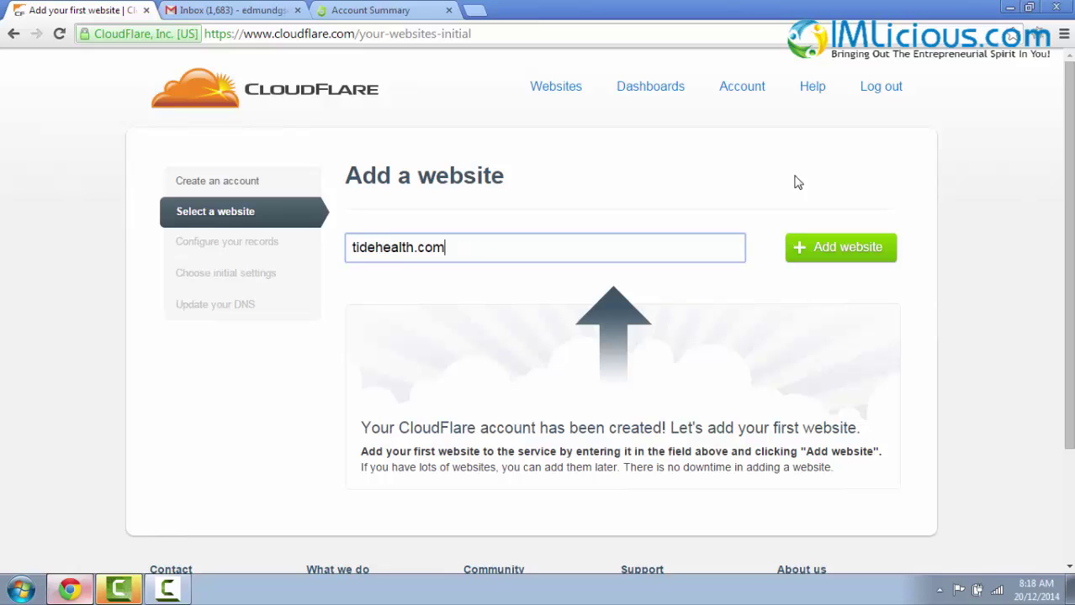
pyautogui.click(856, 262)
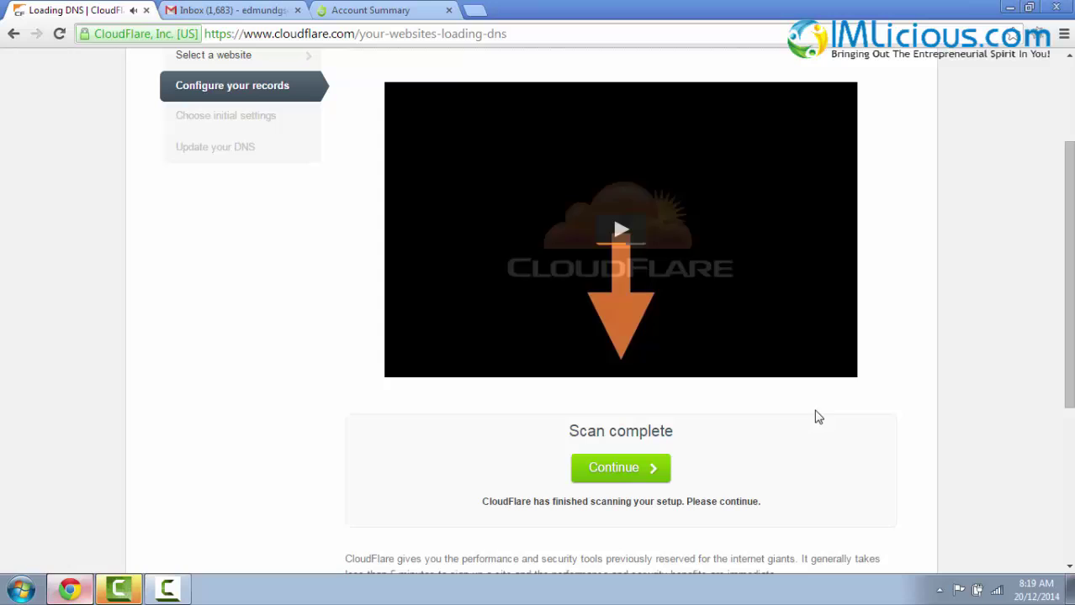
pyautogui.click(616, 472)
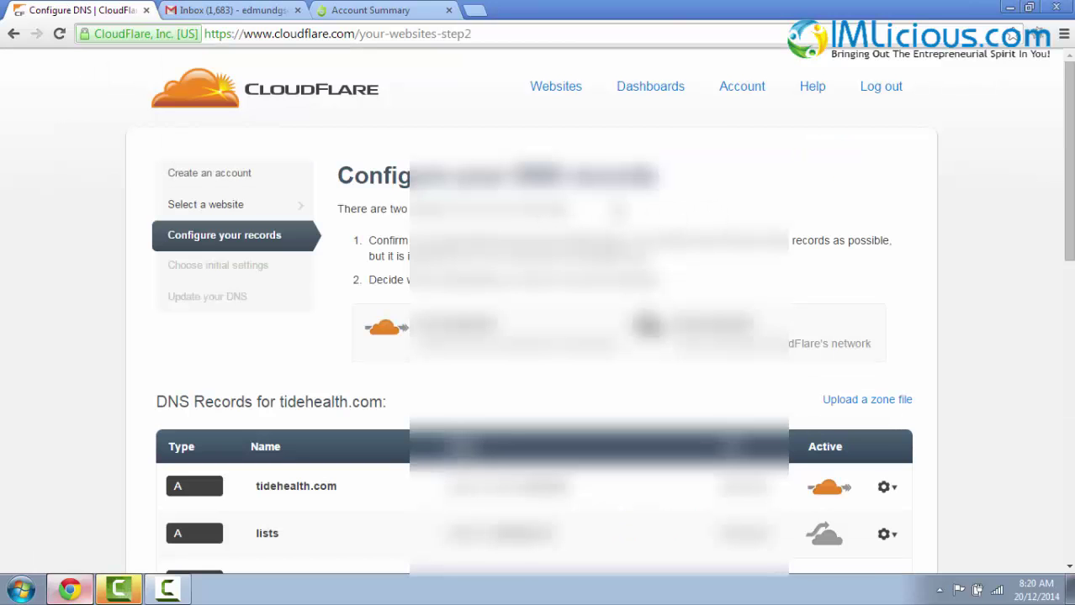
# Review the scanned DNS records for tidehealth.com and accept them without adding any.
pyautogui.scroll(-3, 857, 211)
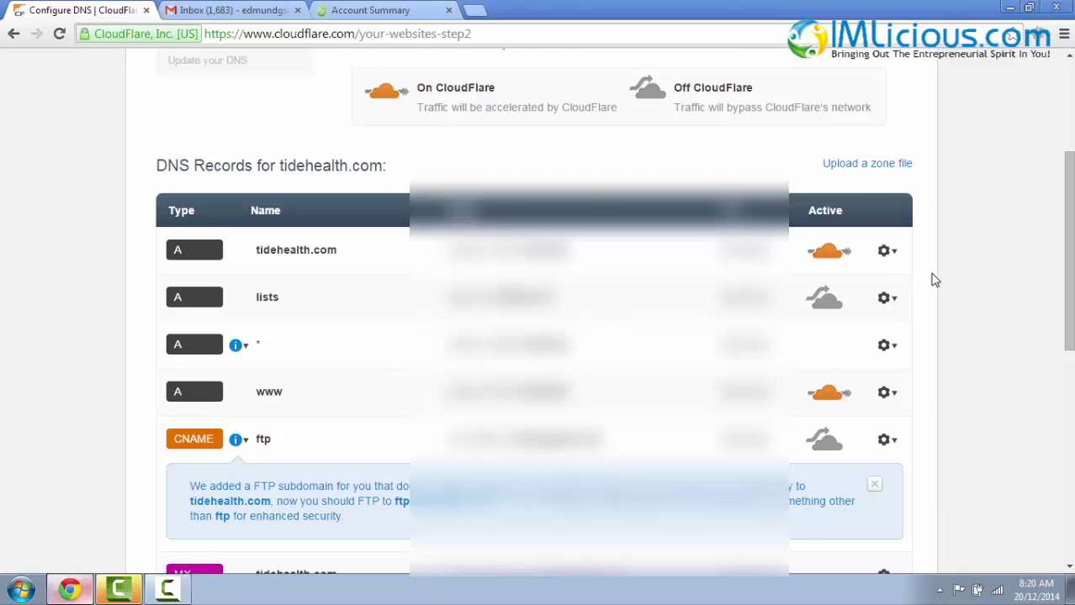
pyautogui.scroll(-5, 931, 278)
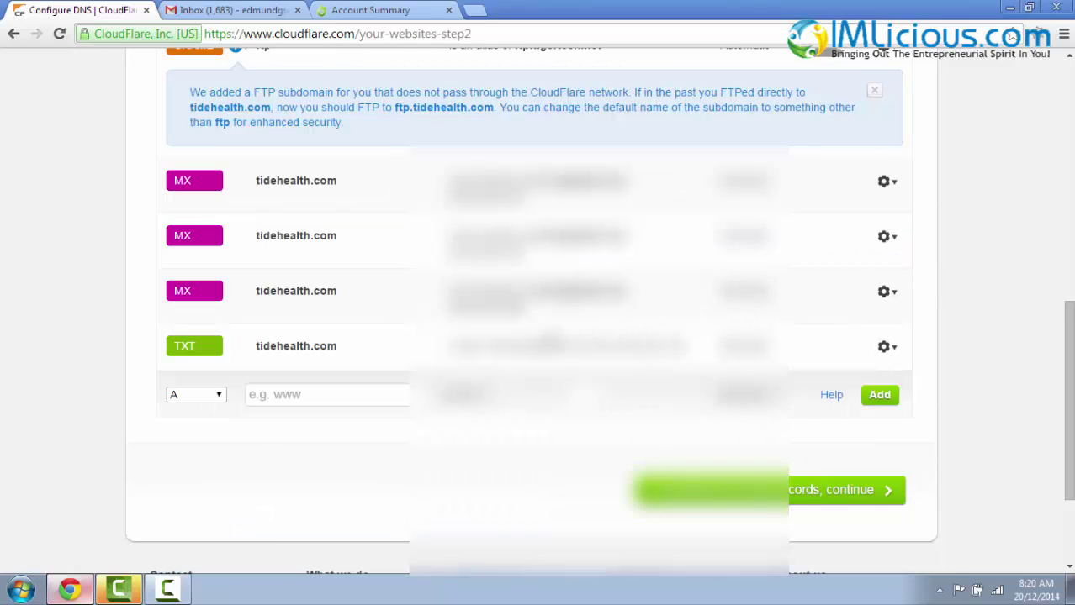
pyautogui.click(745, 498)
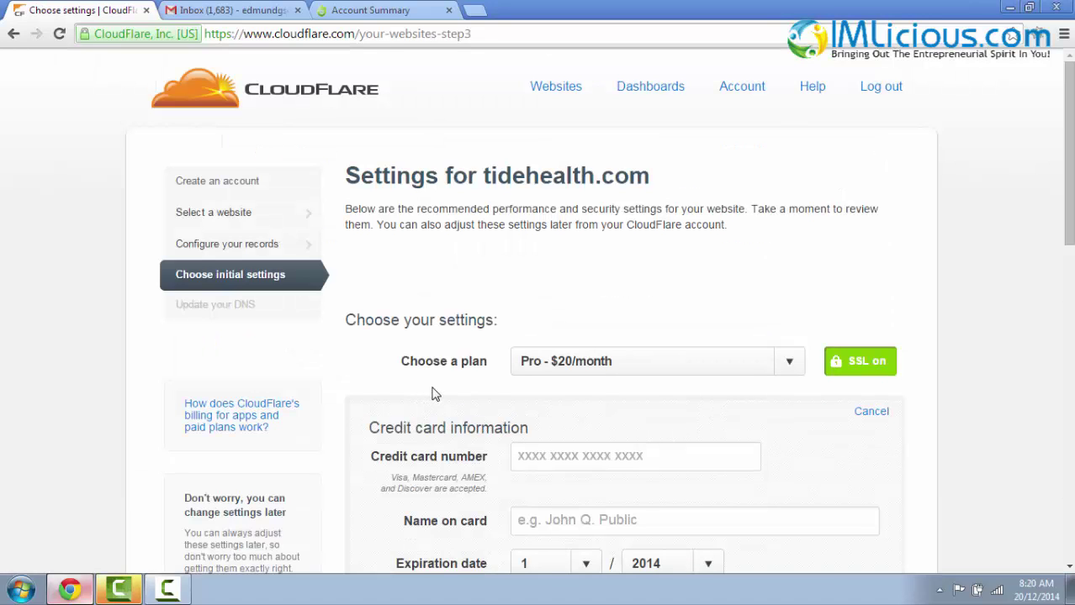
# Choose the Free - $0/month plan for tidehealth.com, accept the downgrade and continue with the other recommended settings.
pyautogui.click(783, 375)
pyautogui.click(580, 187)
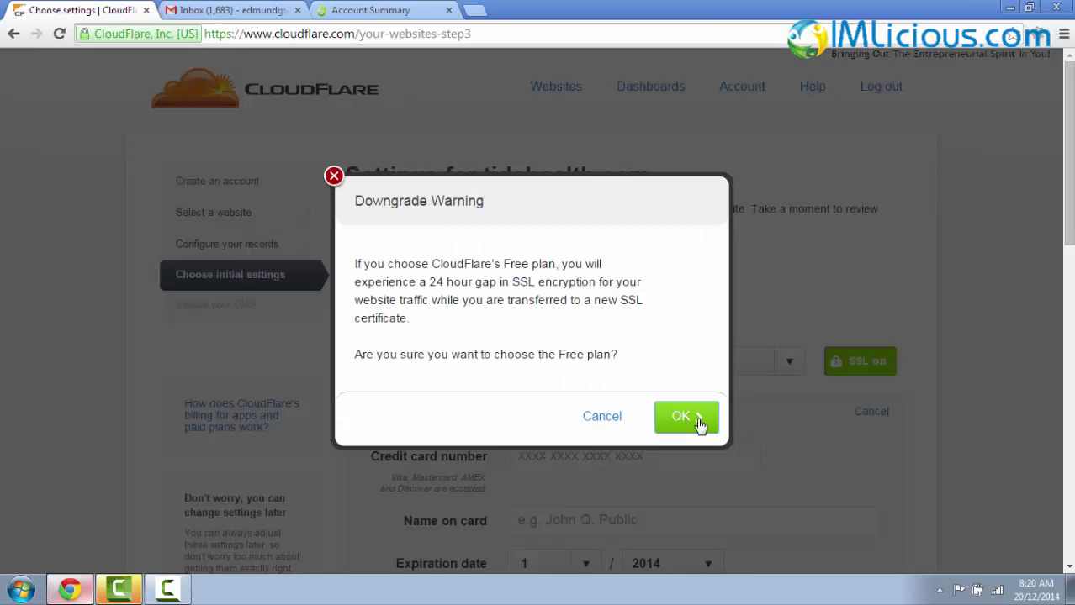
pyautogui.click(686, 418)
pyautogui.scroll(-2, 470, 300)
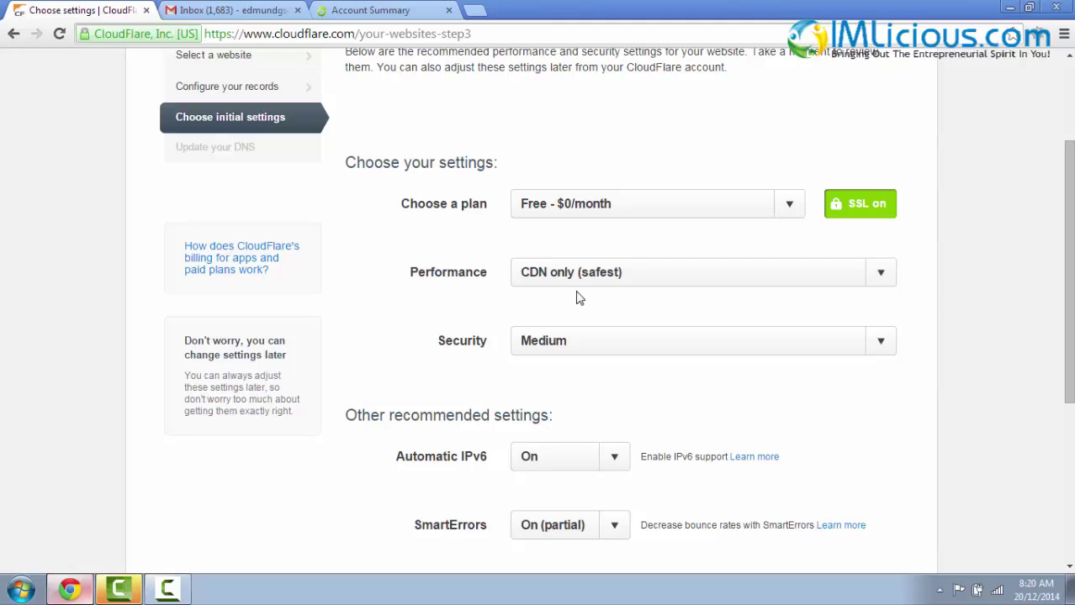
pyautogui.scroll(-1, 971, 328)
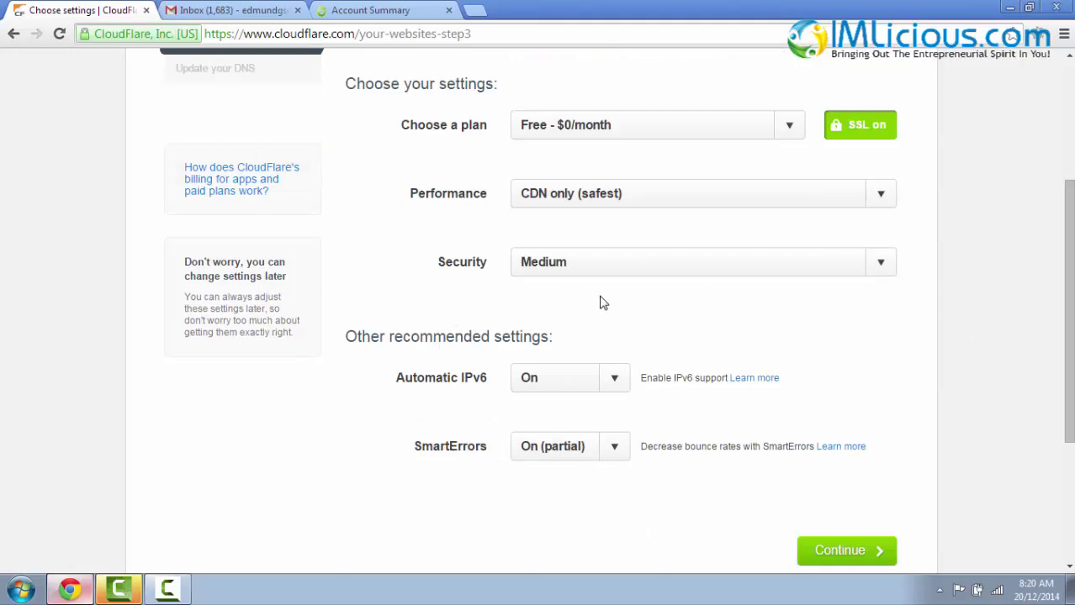
pyautogui.scroll(-1, 413, 349)
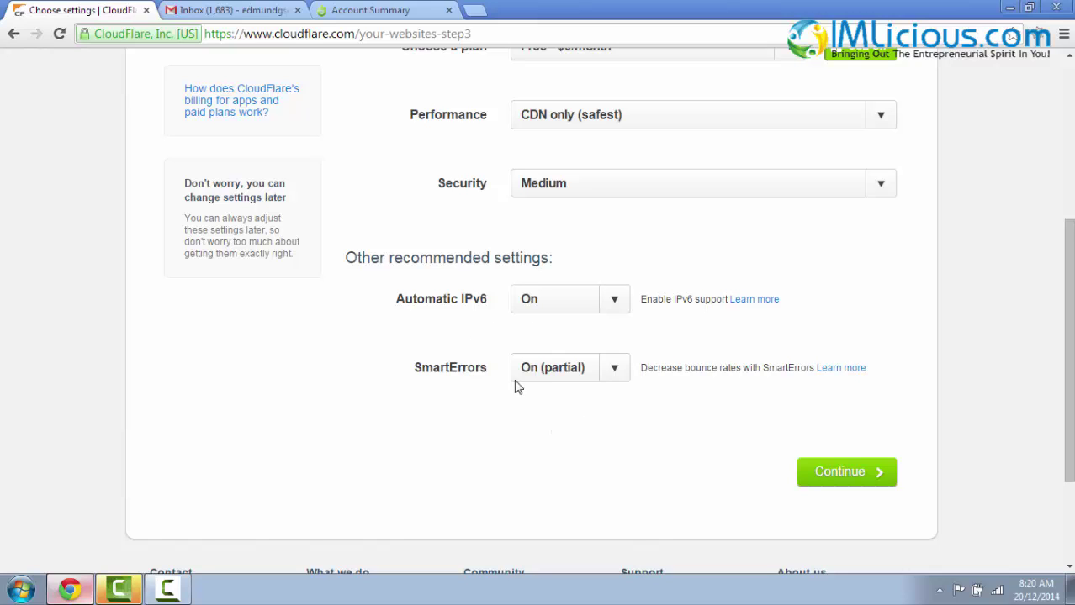
pyautogui.click(851, 478)
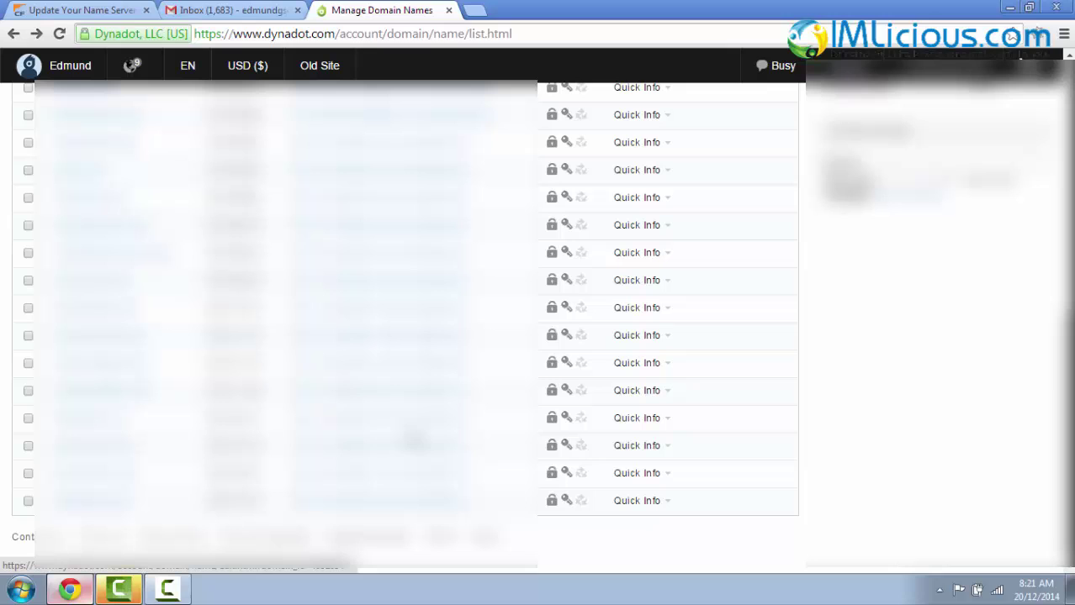
# In the Dynadot account, open the name server settings for tidehealth.com and set the assigned name servers to None.
pyautogui.click(379, 426)
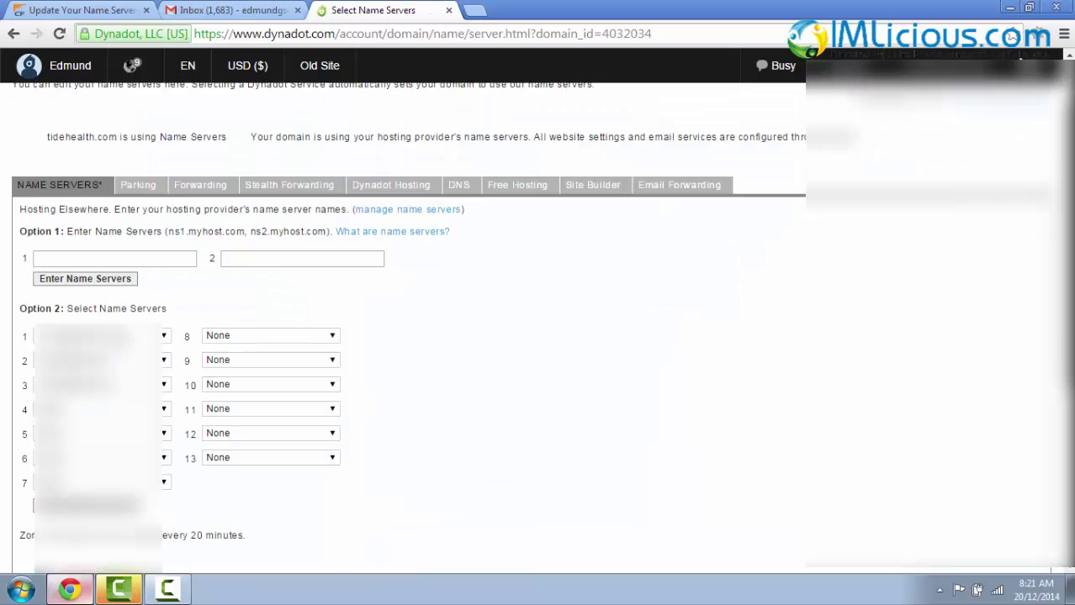
pyautogui.click(101, 384)
pyautogui.click(101, 400)
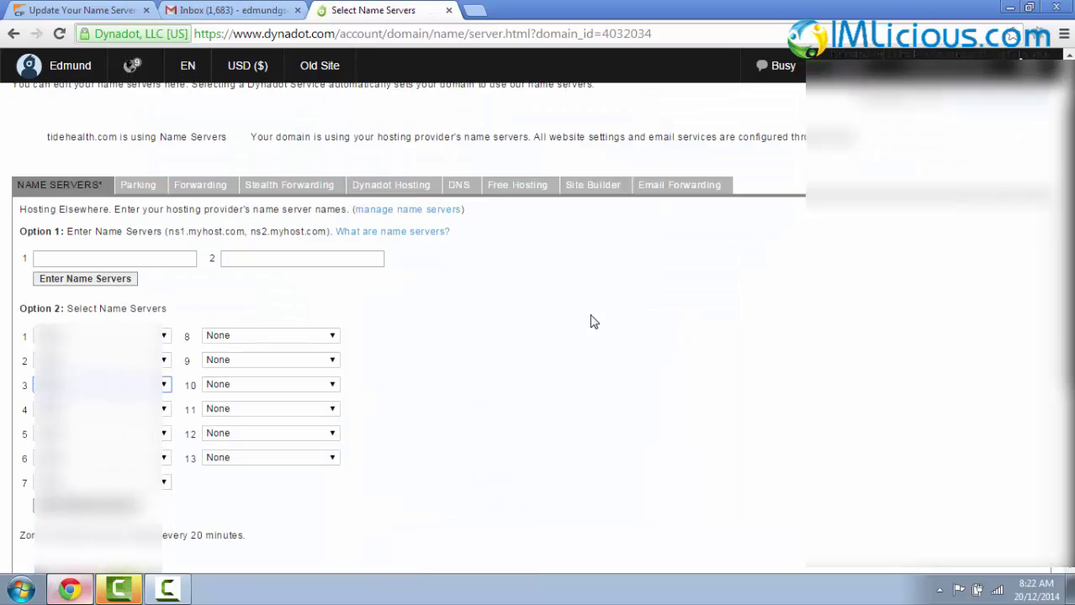
# Copy charles.ns.cloudflare.com from the CloudFlare setup page and enter it as name server 1 in Dynadot.
pyautogui.click(130, 260)
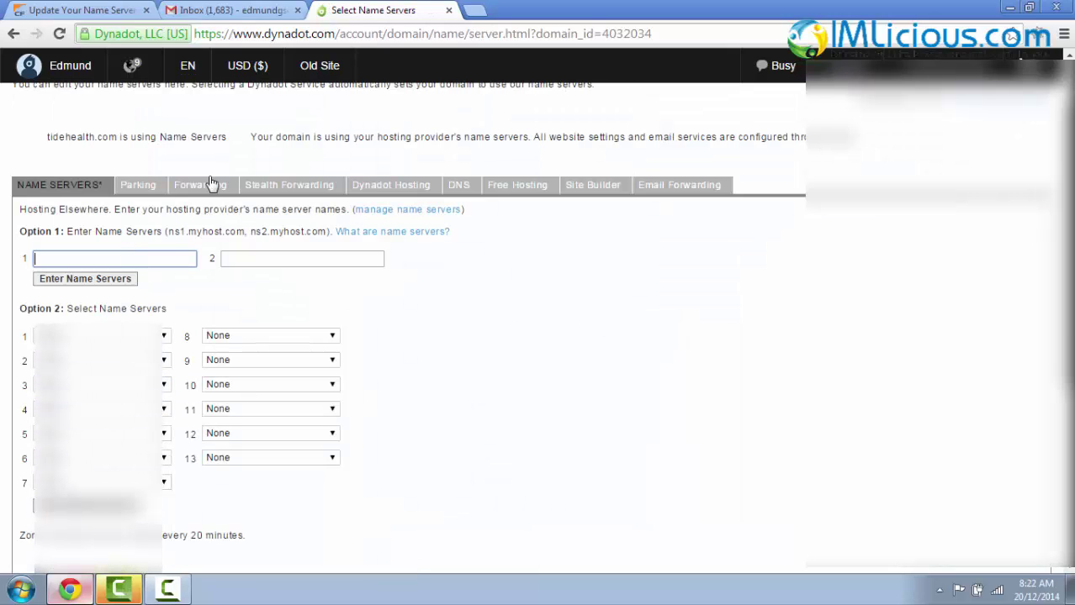
pyautogui.click(77, 10)
pyautogui.moveTo(625, 314); pyautogui.dragTo(799, 312)
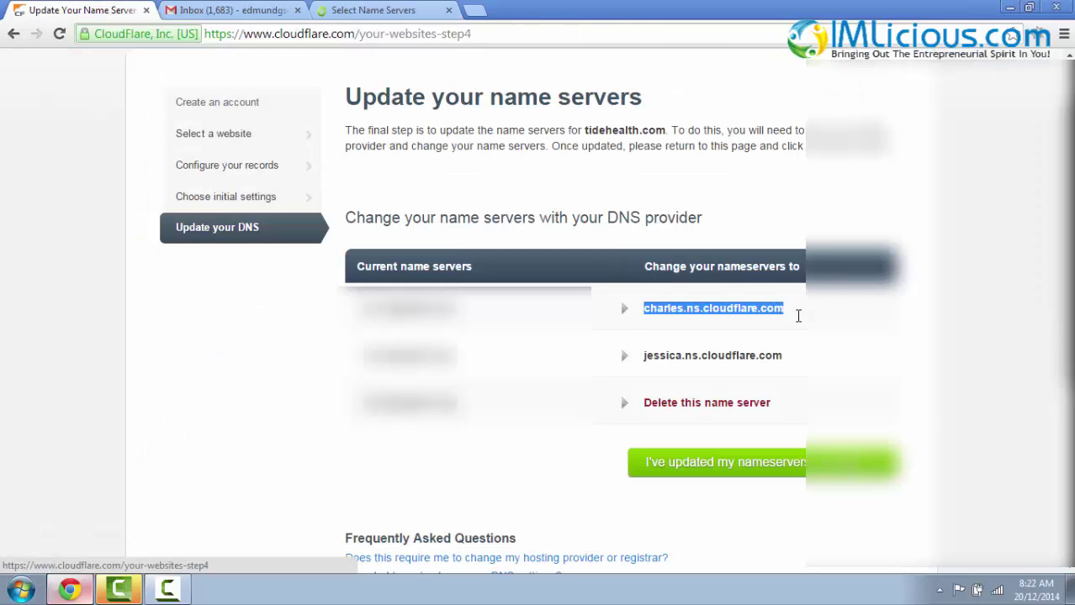
pyautogui.rightClick(719, 312)
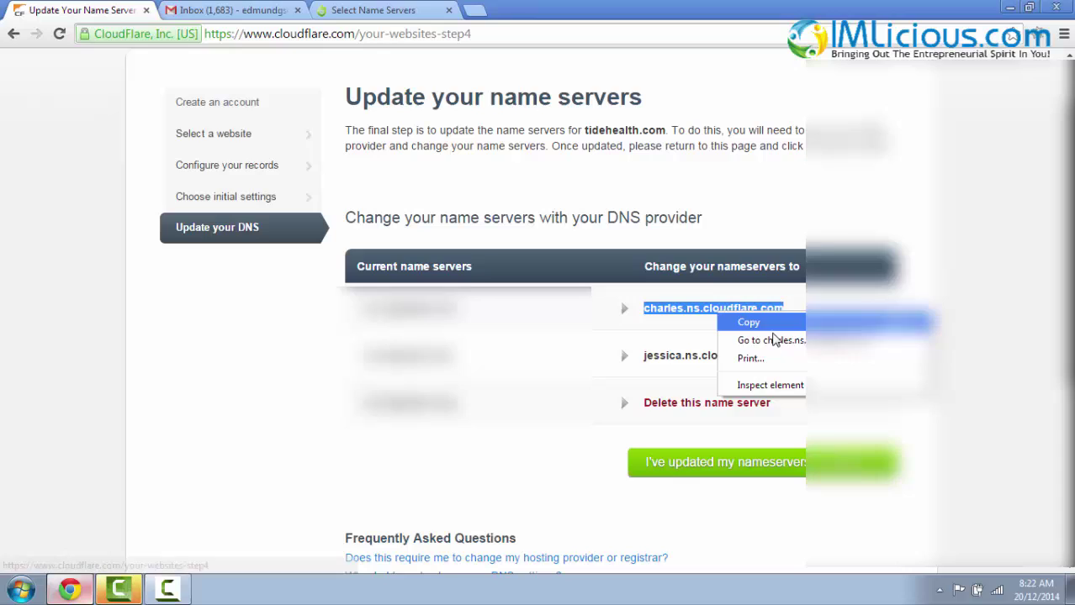
pyautogui.click(811, 323)
pyautogui.click(373, 10)
pyautogui.rightClick(79, 260)
pyautogui.click(116, 351)
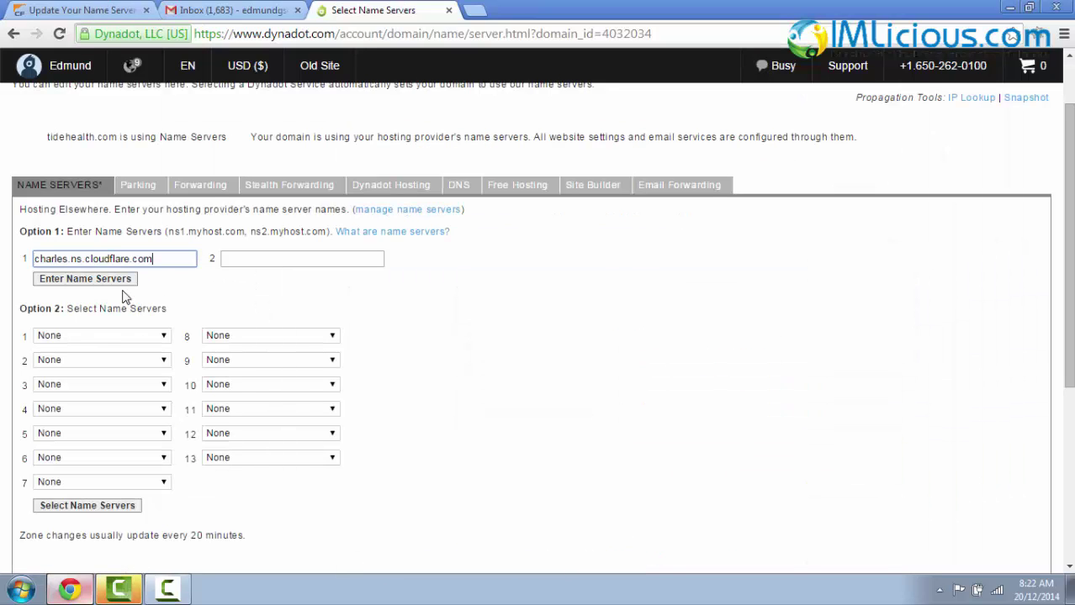
# Copy jessica.ns.cloudflare.com from the CloudFlare setup page and enter it as name server 2 in Dynadot.
pyautogui.click(65, 10)
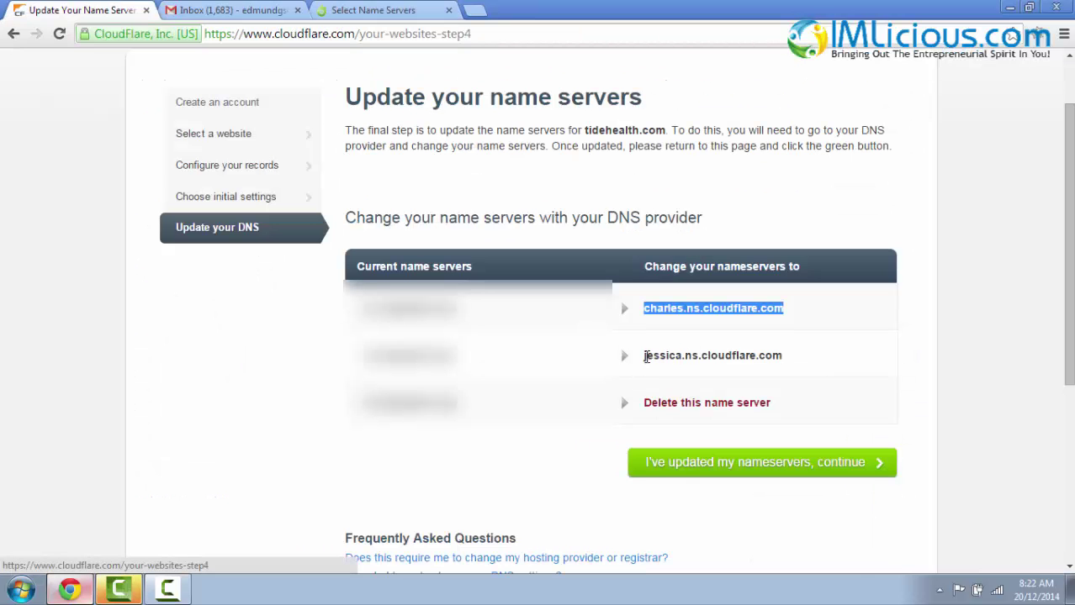
pyautogui.moveTo(645, 361); pyautogui.dragTo(772, 355)
pyautogui.moveTo(647, 355); pyautogui.dragTo(782, 357)
pyautogui.rightClick(724, 356)
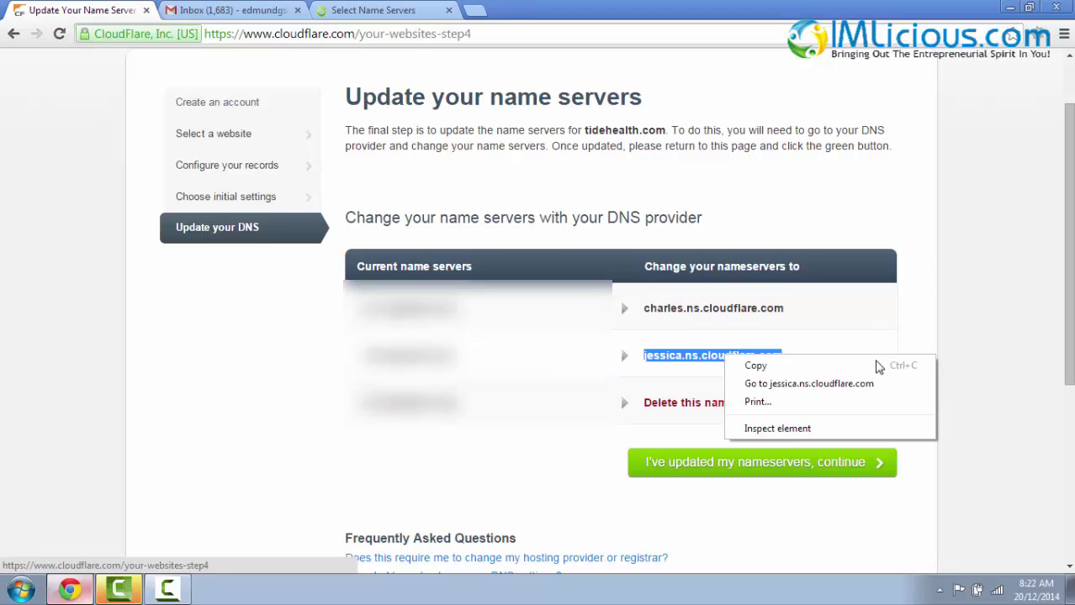
pyautogui.click(869, 368)
pyautogui.click(373, 10)
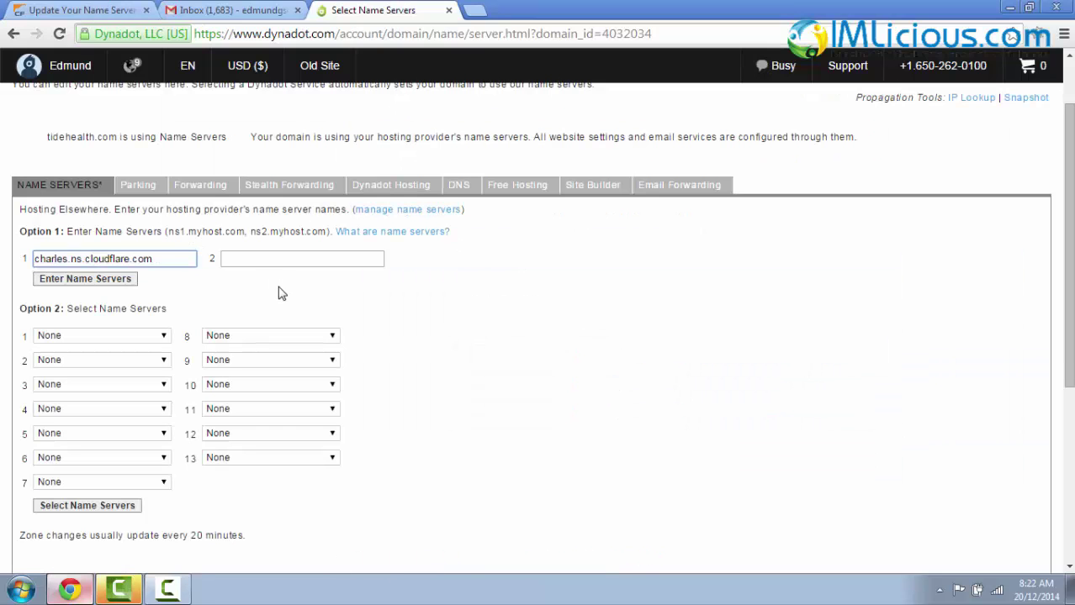
pyautogui.click(262, 261)
pyautogui.hotkey('ctrl', 'v')
# Submit the two name servers in Dynadot and confirm the name server update on the CloudFlare setup page.
pyautogui.click(109, 282)
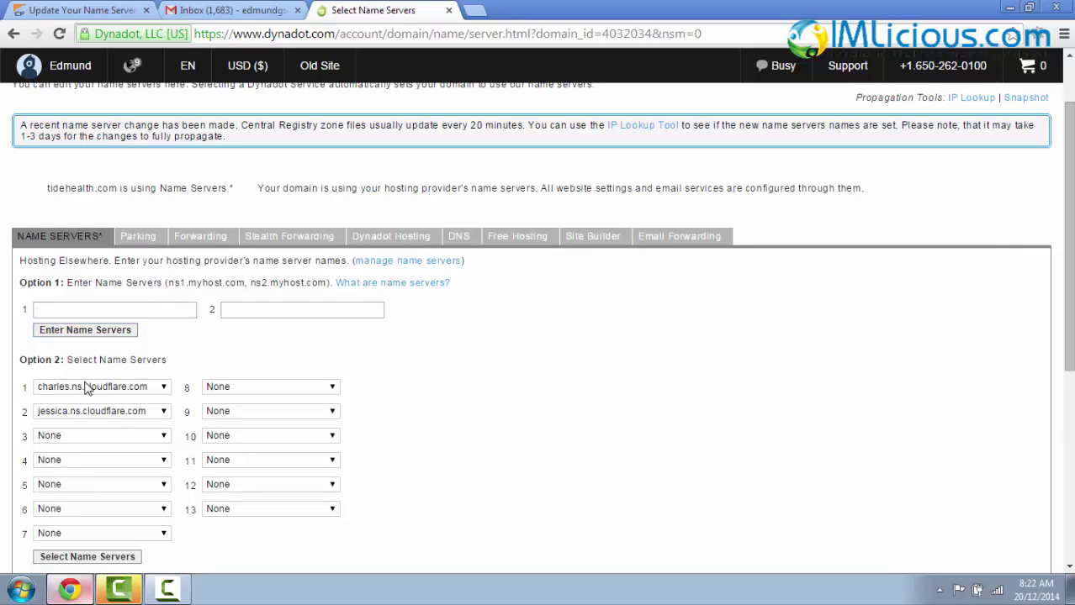
pyautogui.hotkey('ctrl', '1')
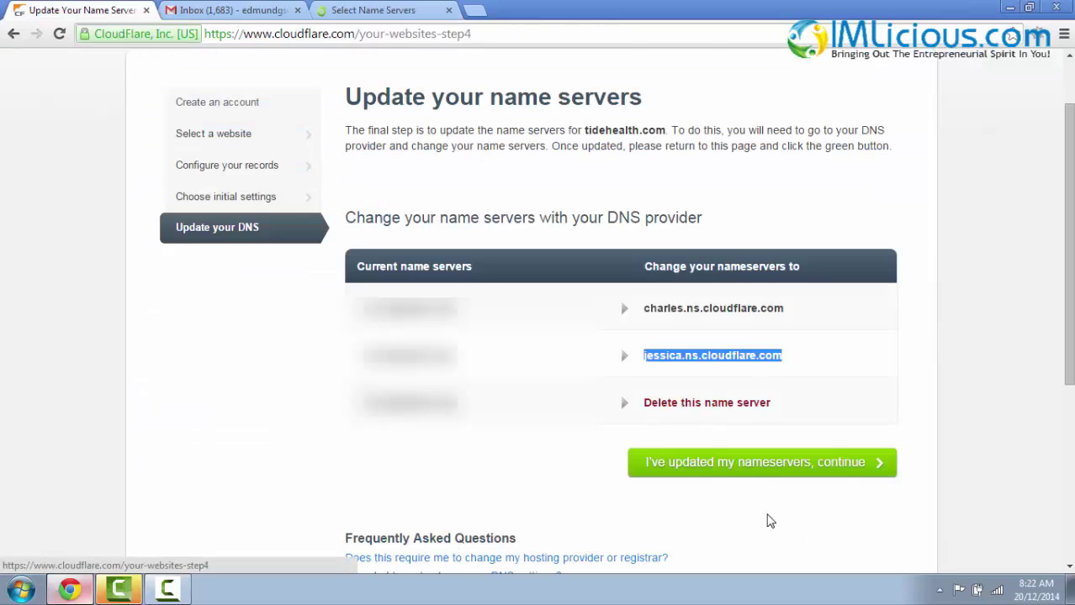
pyautogui.click(743, 474)
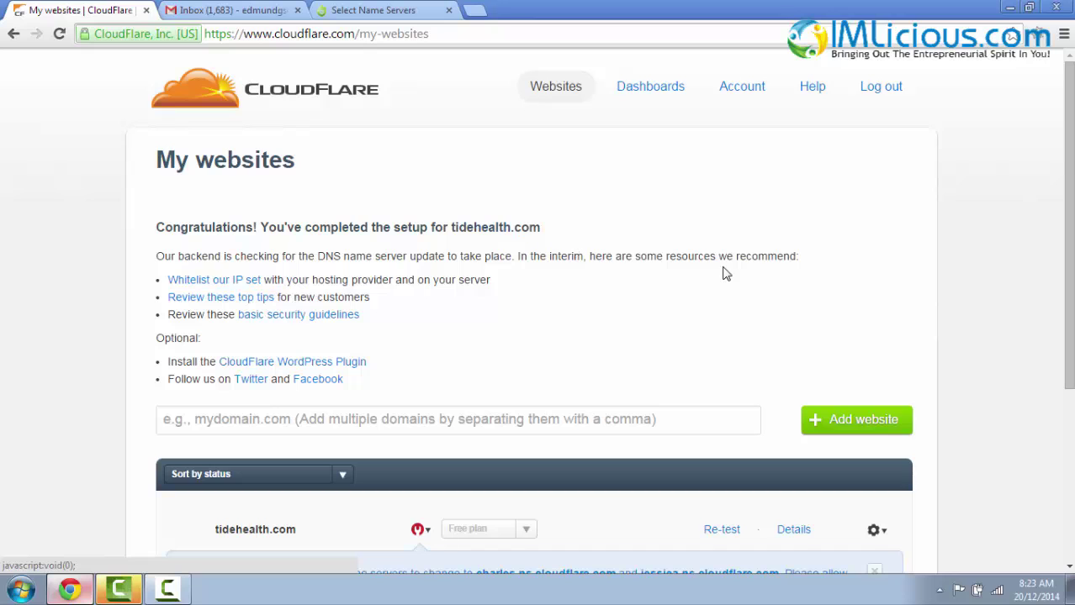
# Open the CloudFlare settings for tidehealth.com and set SSL to Flexible SSL.
pyautogui.scroll(-2, 725, 273)
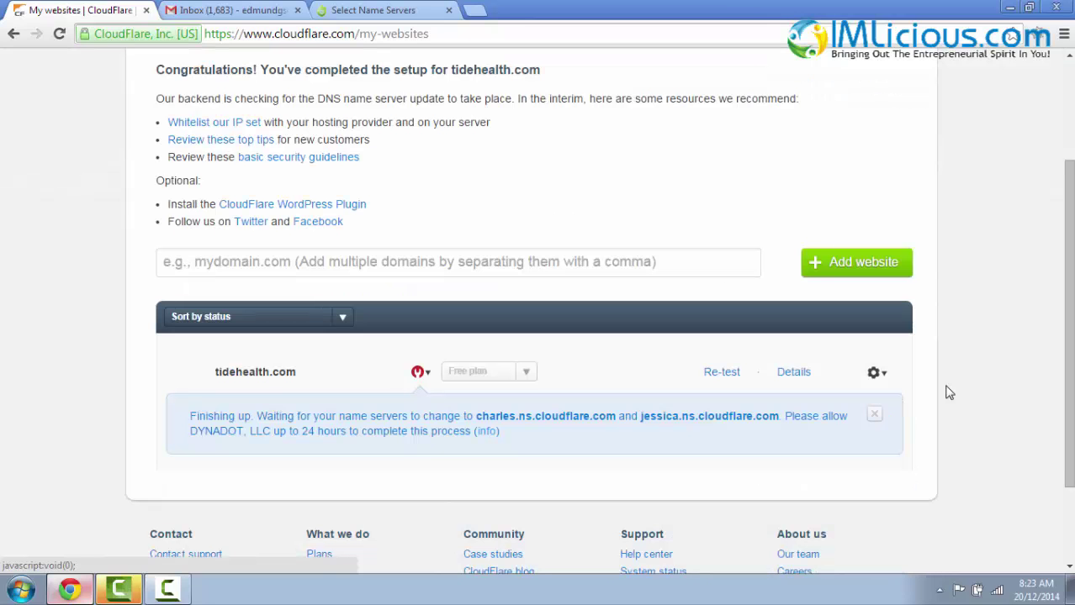
pyautogui.click(880, 378)
pyautogui.click(886, 441)
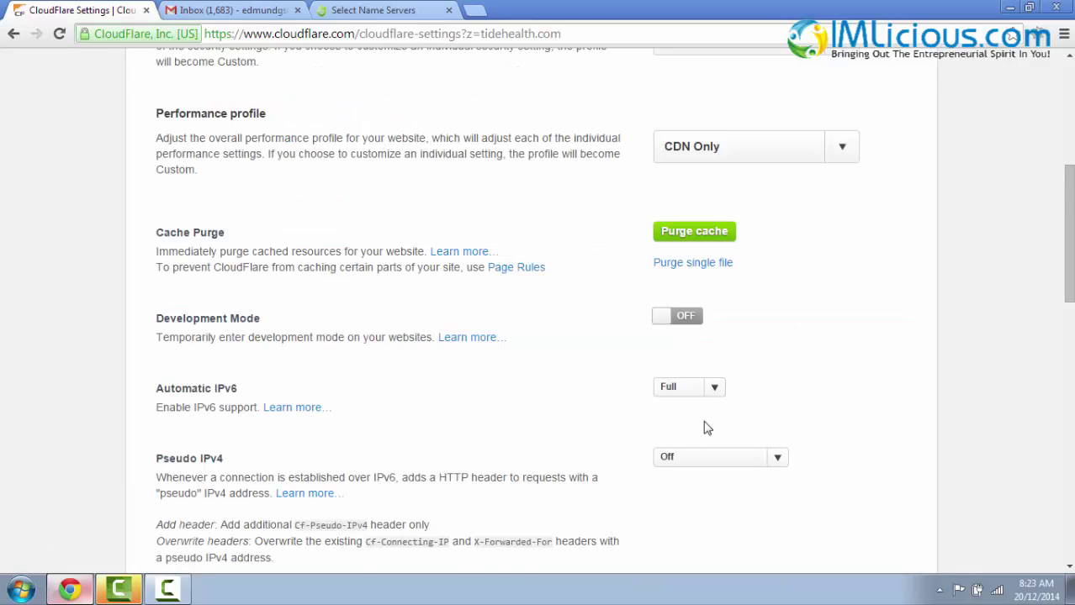
pyautogui.scroll(-2, 707, 429)
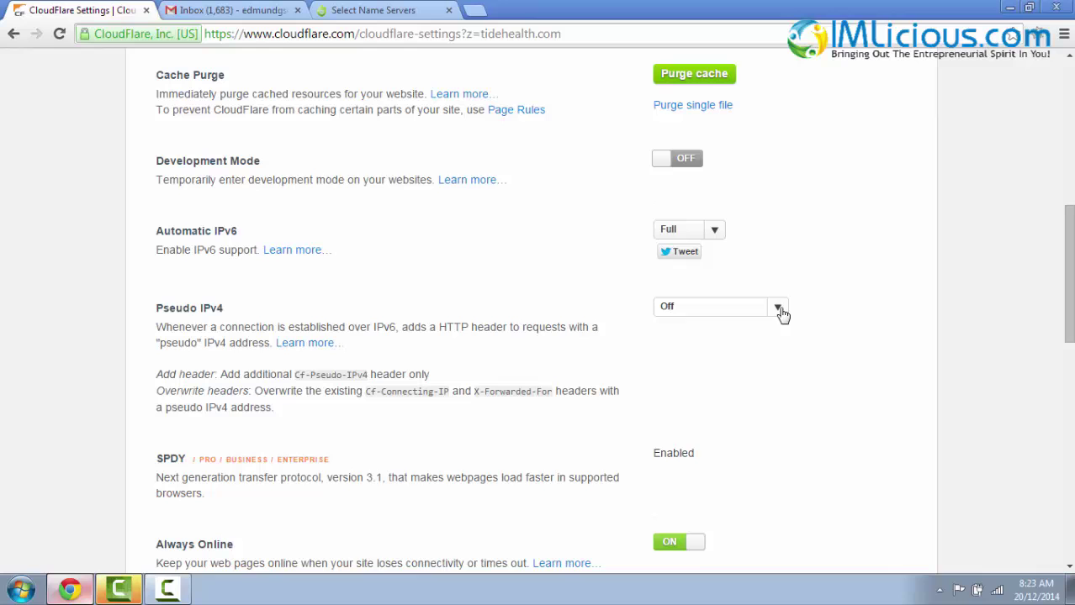
pyautogui.scroll(-5, 757, 395)
pyautogui.click(696, 392)
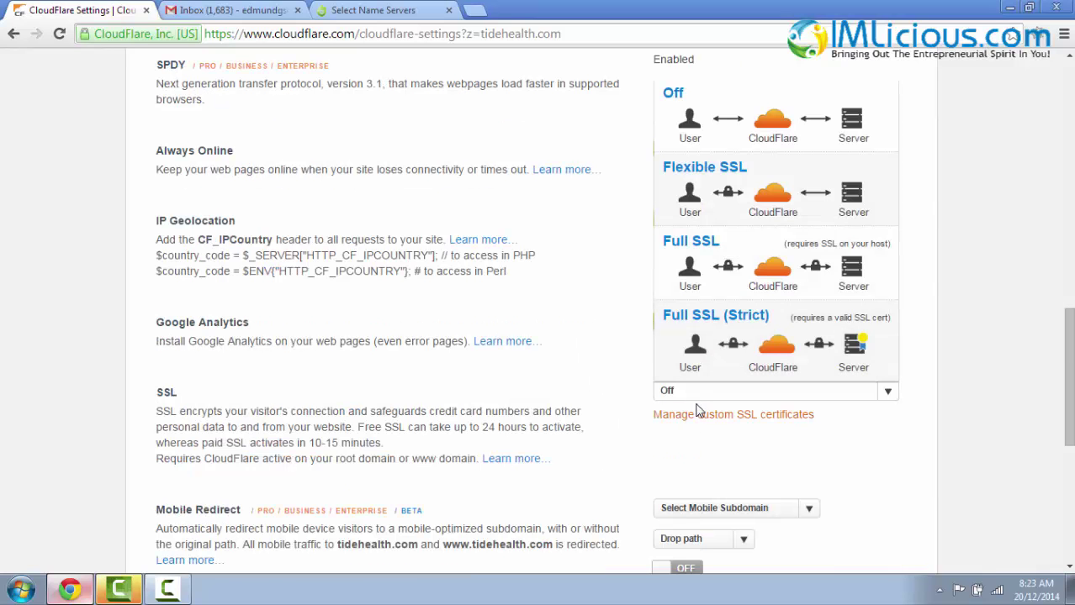
pyautogui.click(717, 206)
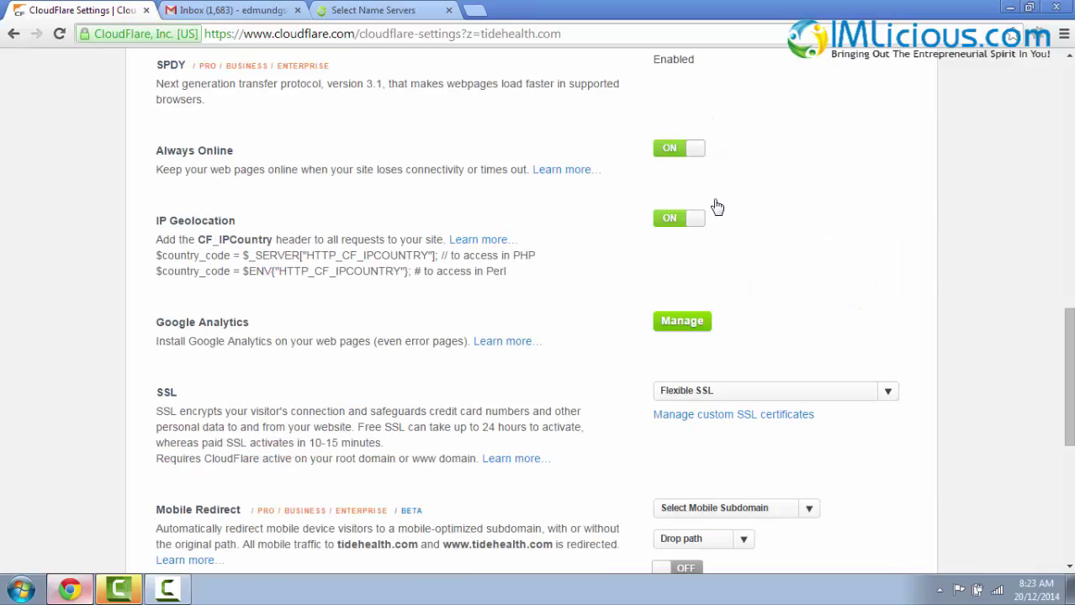
pyautogui.scroll(-2, 993, 343)
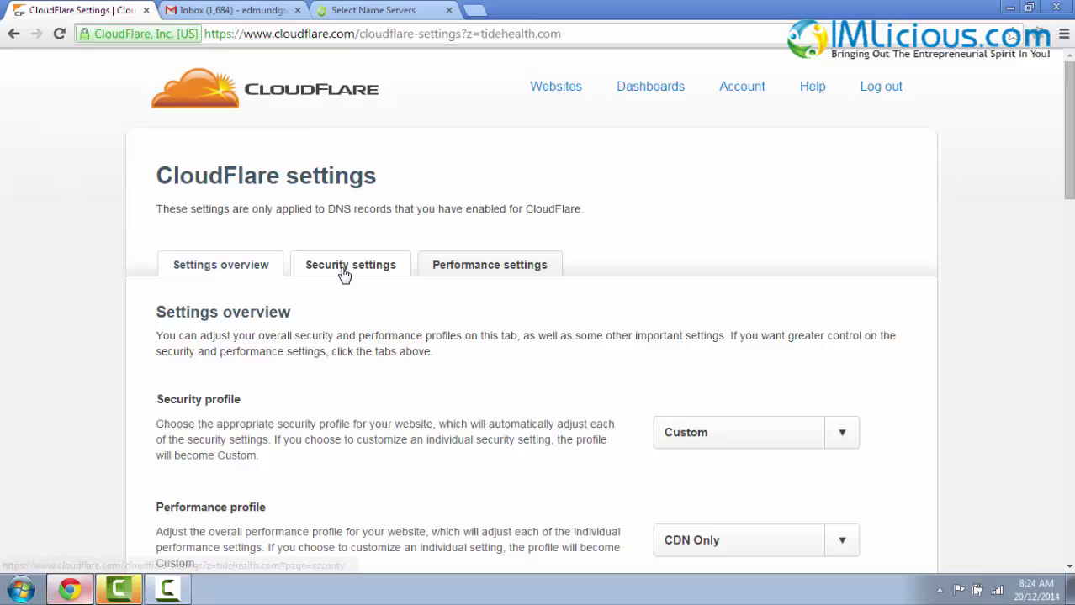
# Turn on hotlink protection in the security settings for tidehealth.com.
pyautogui.click(349, 268)
pyautogui.scroll(-7, 269, 361)
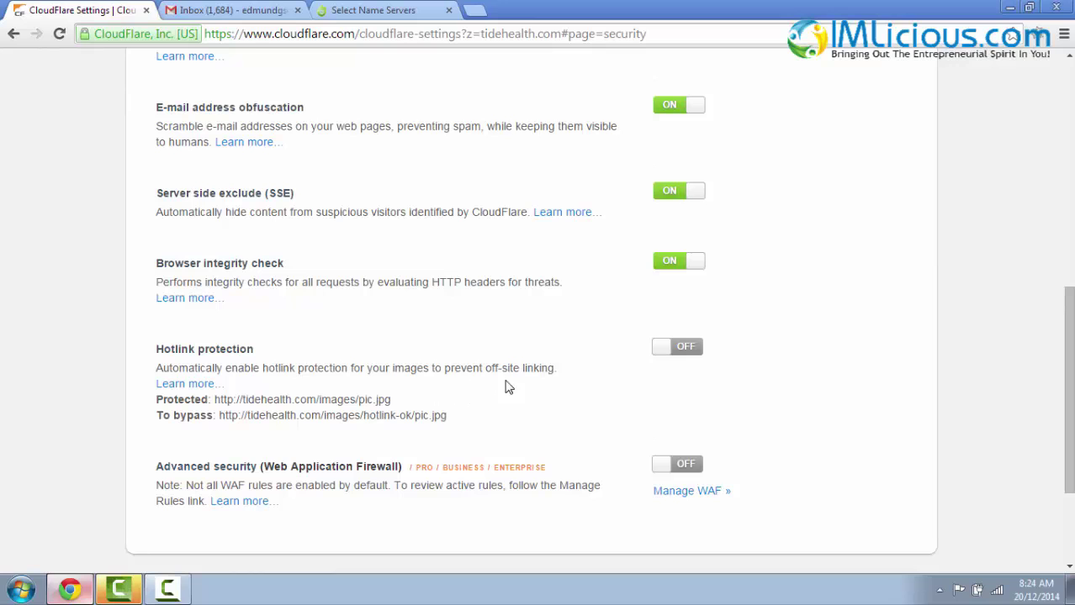
pyautogui.click(694, 351)
pyautogui.scroll(-1, 340, 277)
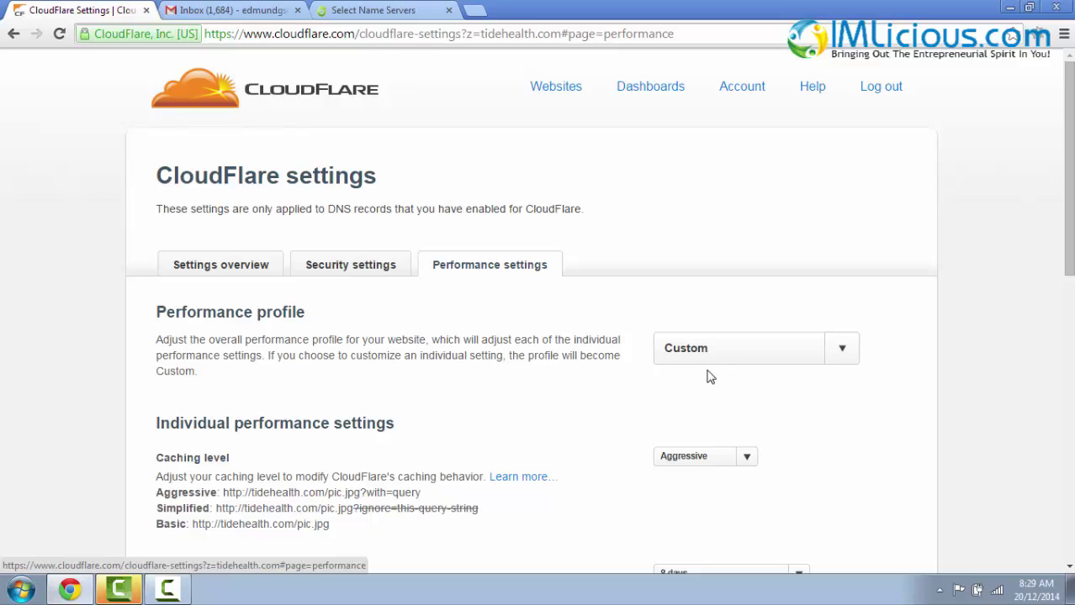
# Set the minimum expire TTL to 8 days in the performance settings for tidehealth.com.
pyautogui.scroll(-2, 720, 376)
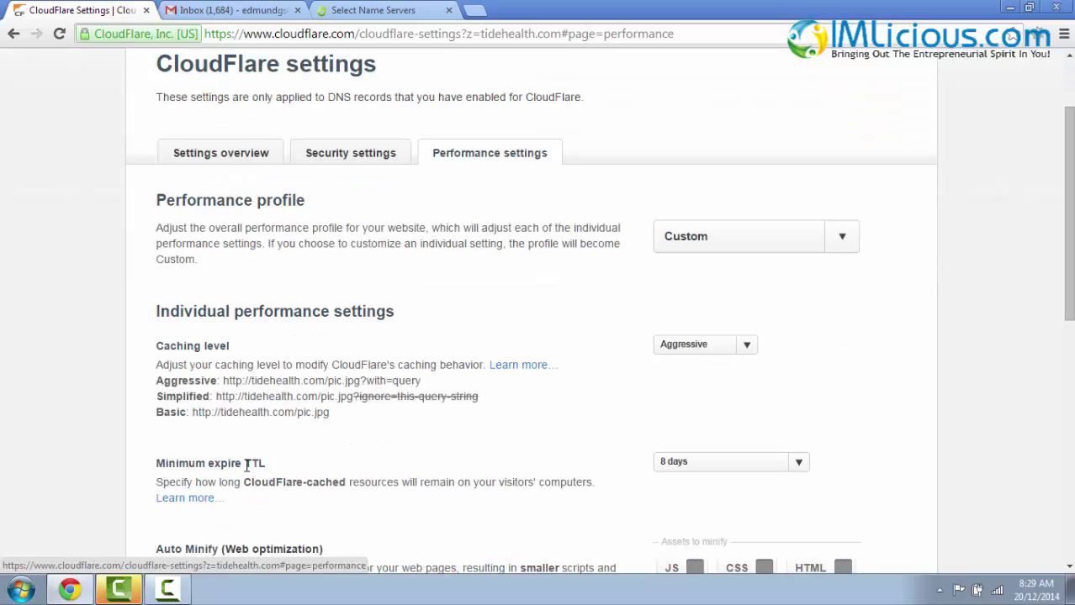
pyautogui.click(748, 471)
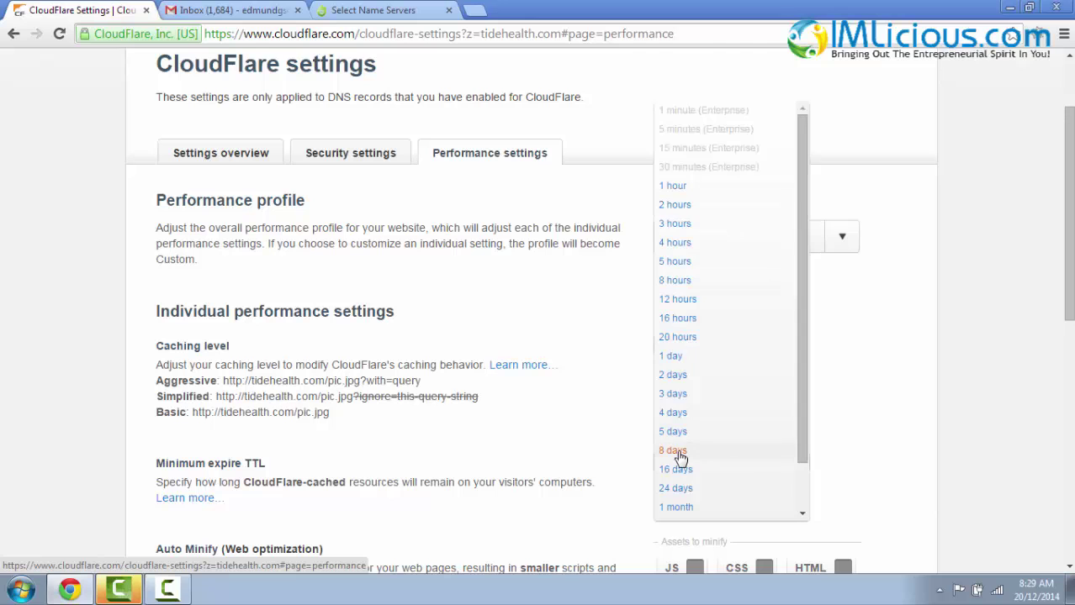
pyautogui.click(678, 454)
pyautogui.scroll(-1, 429, 397)
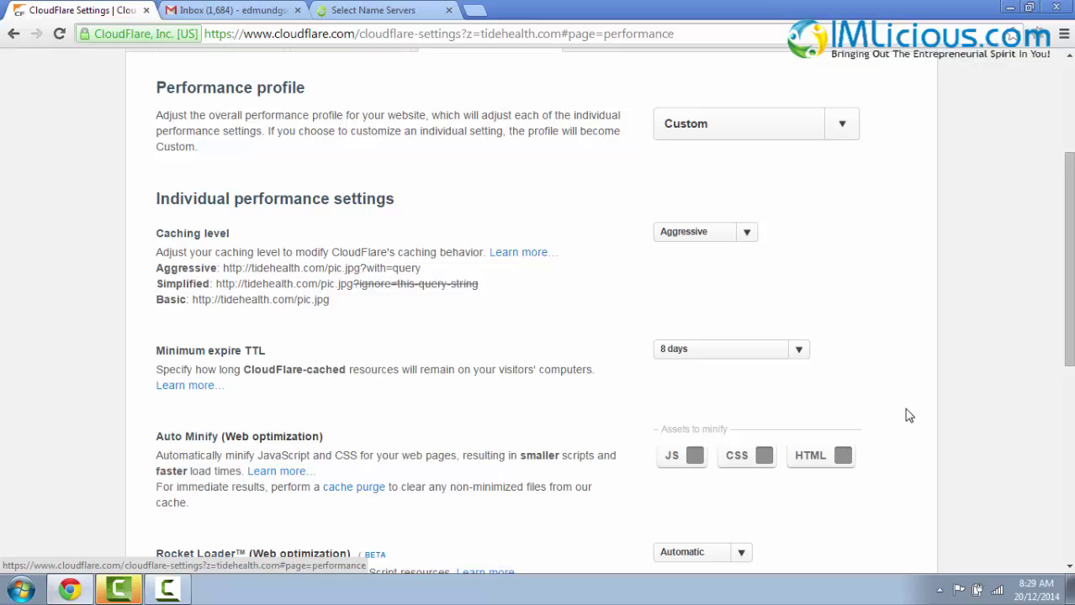
# Open the Rocket Loader mode options in the performance settings.
pyautogui.scroll(-1, 210, 496)
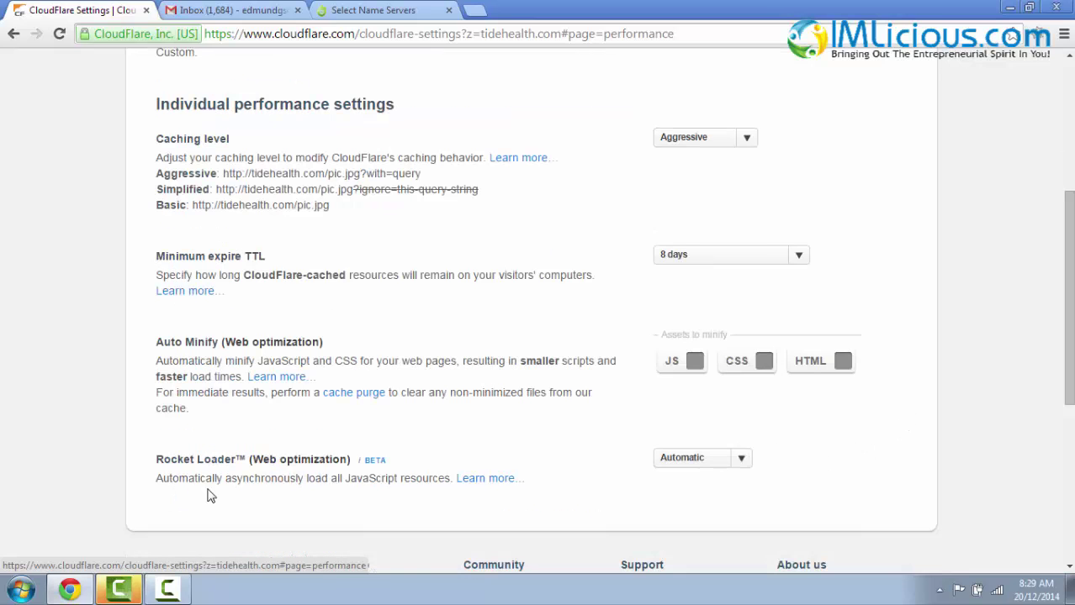
pyautogui.click(742, 458)
pyautogui.scroll(4, 1044, 251)
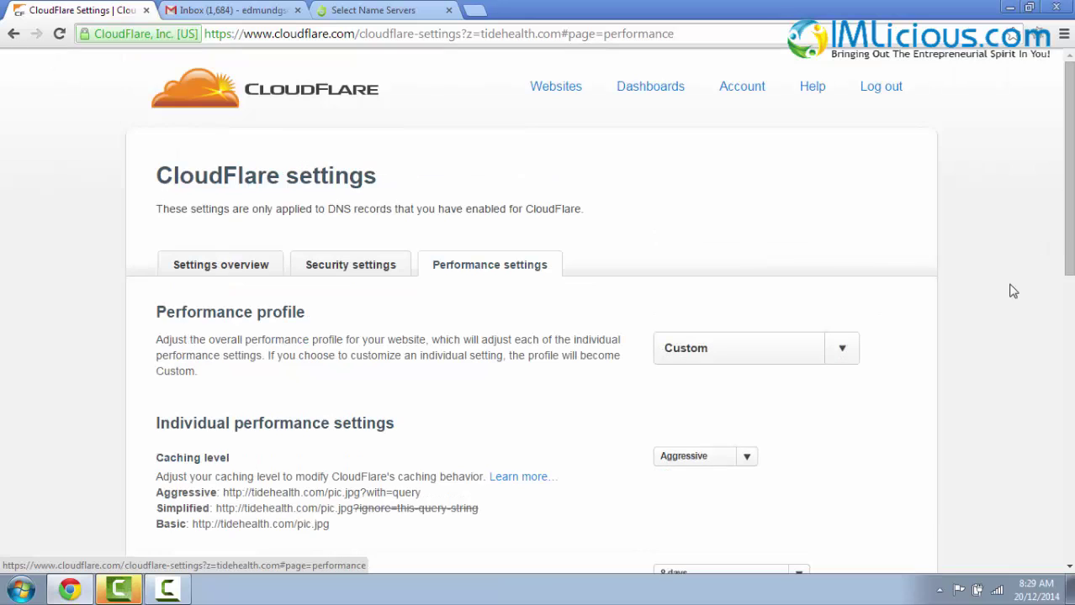